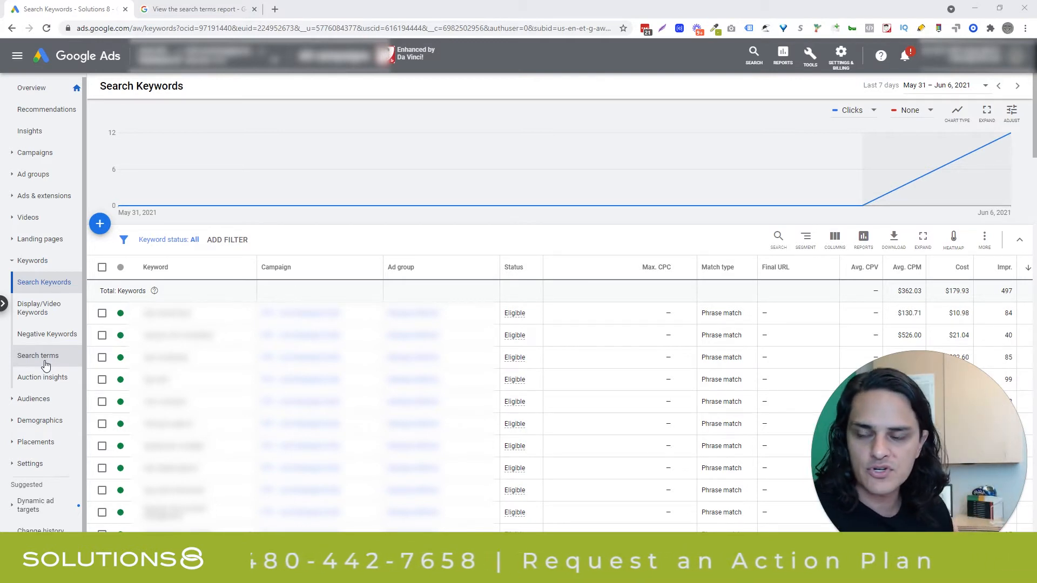
- Show the Search terms report listing the actual queries that triggered the ads
left_click(37, 355)
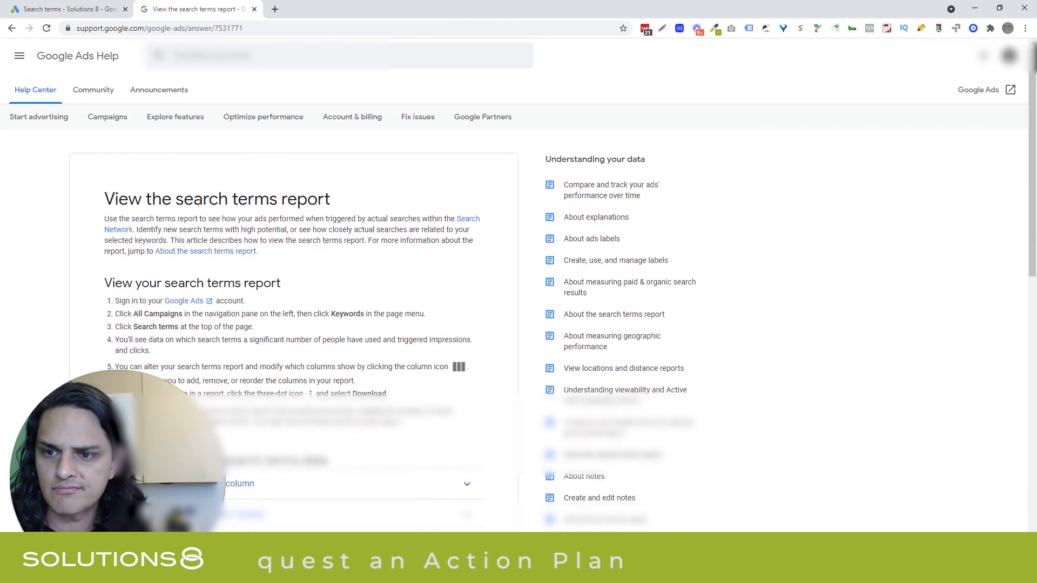
scroll(308, 409, "down", 4)
scroll(243, 243, "down", 3)
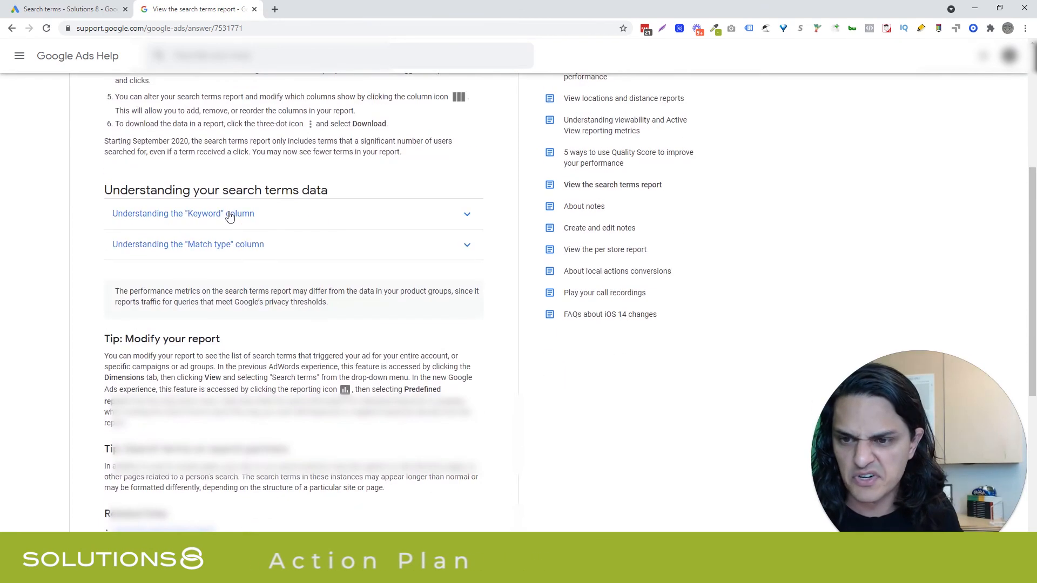
scroll(271, 344, "down", 3)
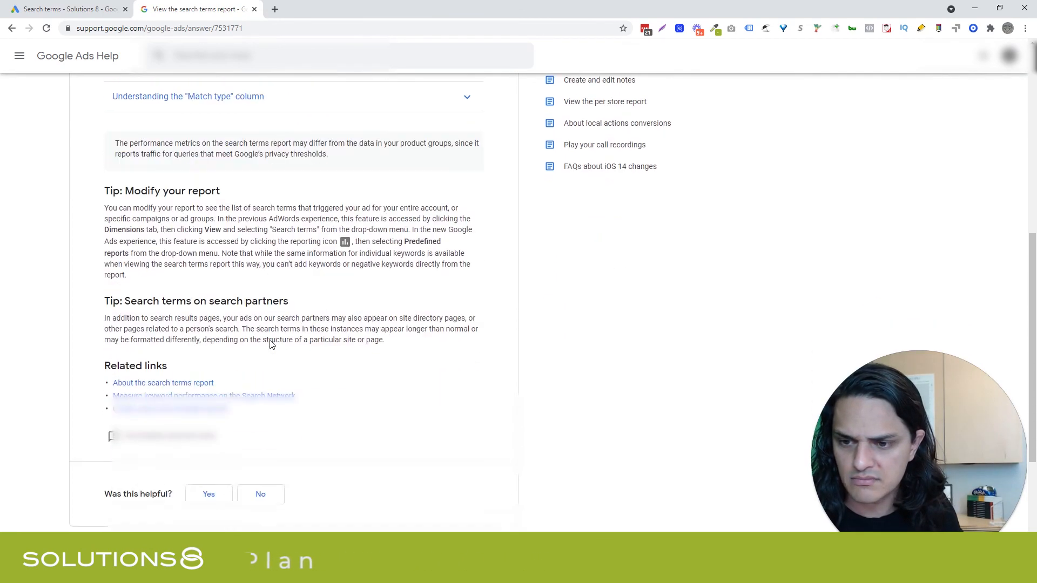
scroll(270, 343, "up", 8)
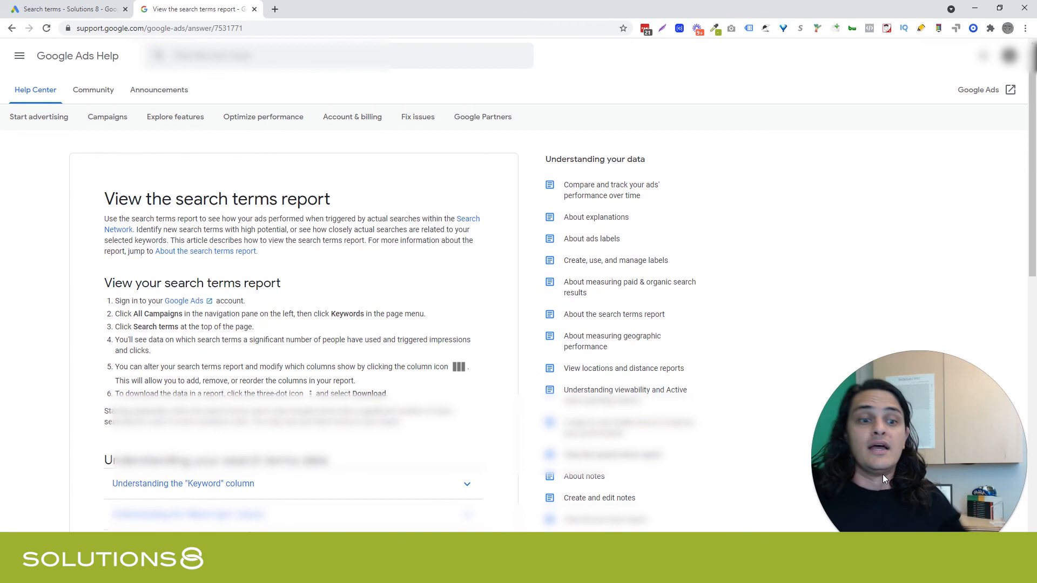